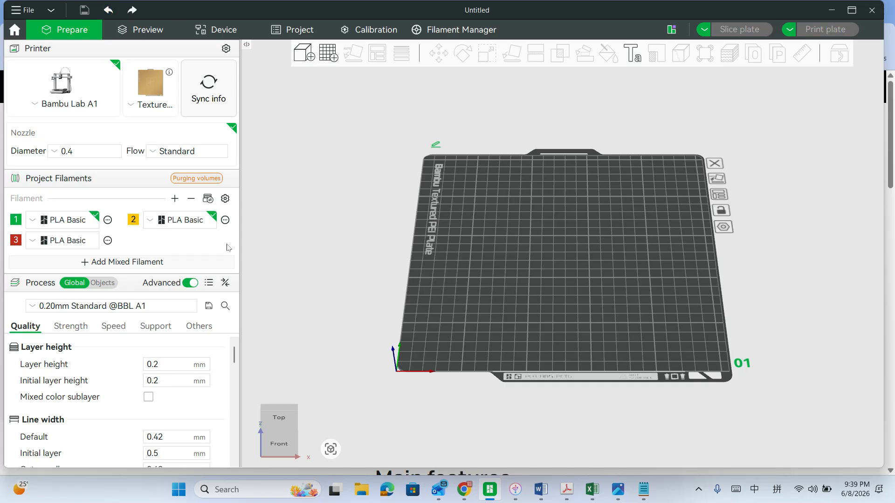
- View the Bambu Studio download page in Chrome and return to Bambu Studio
click(464, 489)
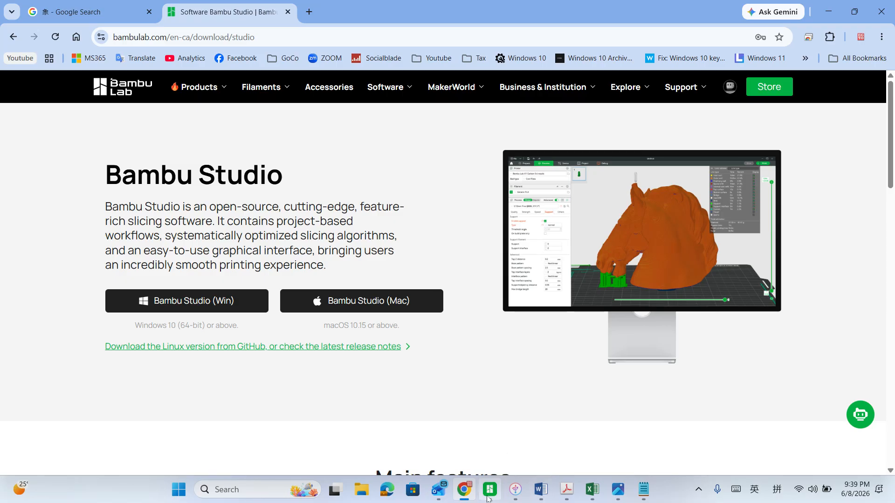
click(490, 489)
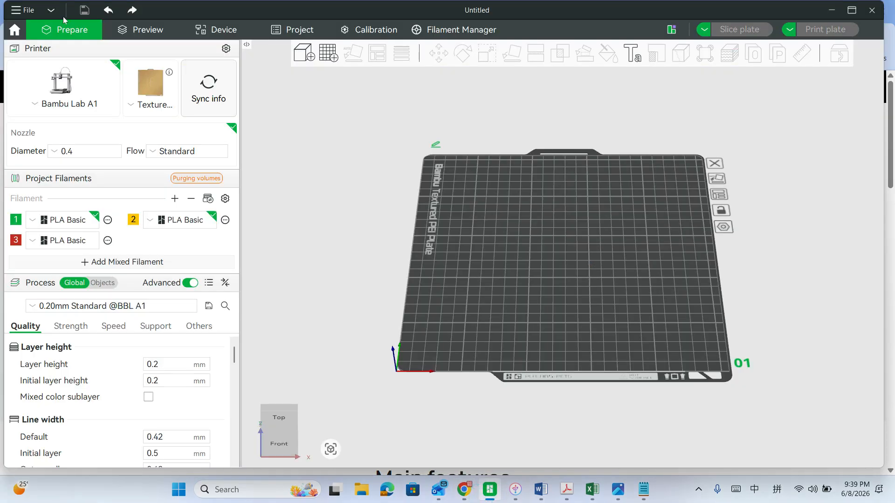
- Add a cylinder primitive to the empty build plate
right_click(494, 202)
right_click(480, 208)
right_click(479, 205)
mouse_move(551, 322)
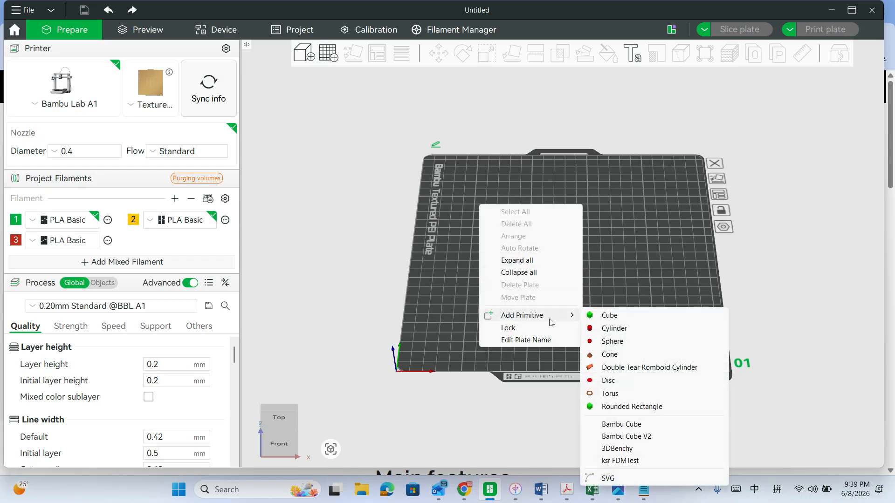
click(608, 329)
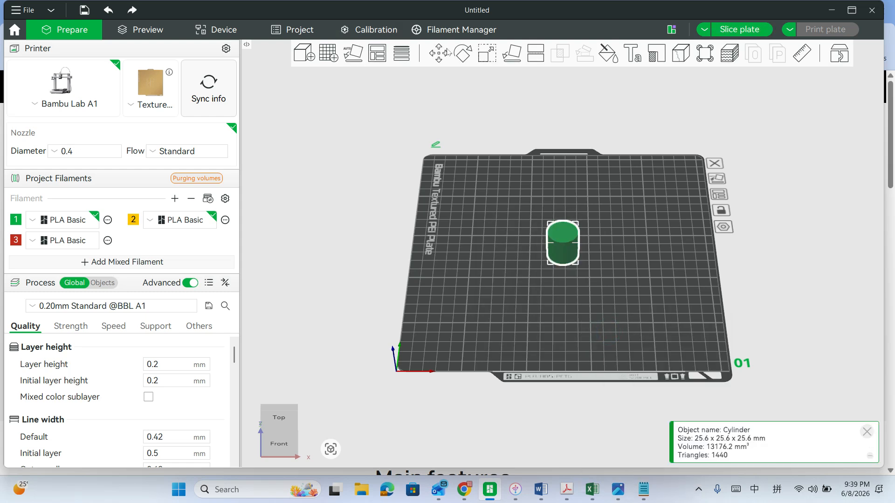
- Scale the cylinder uniformly to 80 mm in X, Y and Z
click(486, 55)
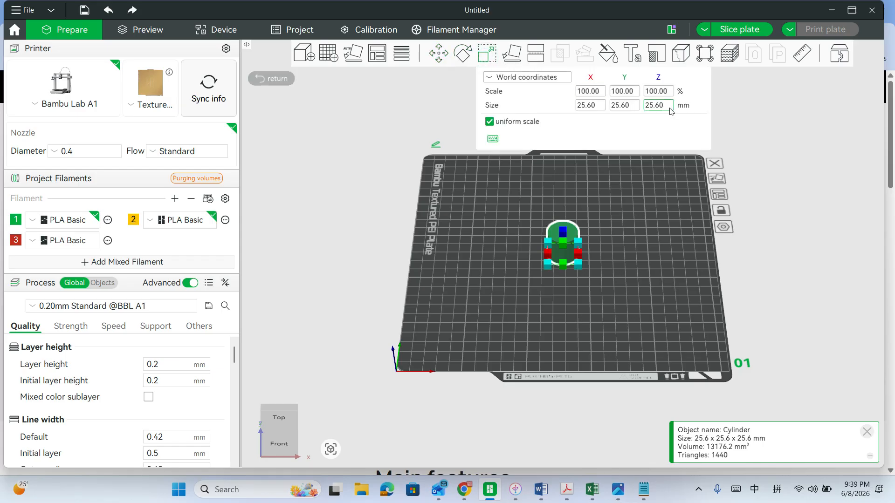
click(596, 107)
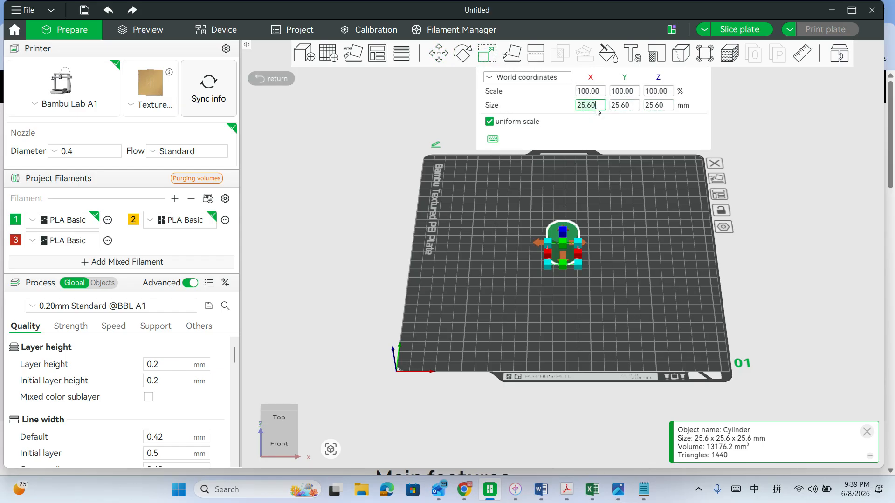
text(80)
key(Return)
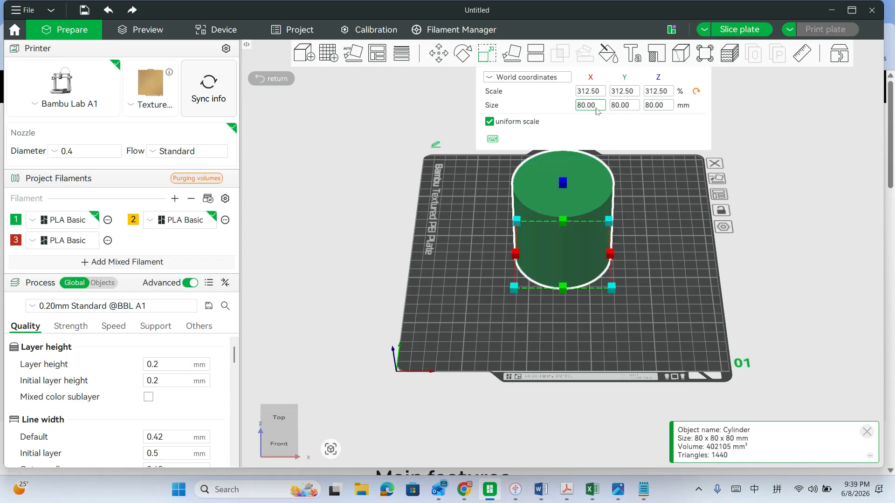
- Close scaling, move the cylinder toward the front-left part of the build plate and deselect it
scroll(662, 315, up, 3)
mouse_move(685, 278)
mouse_down()
mouse_move(720, 288)
mouse_move(716, 248)
mouse_move(731, 247)
mouse_up()
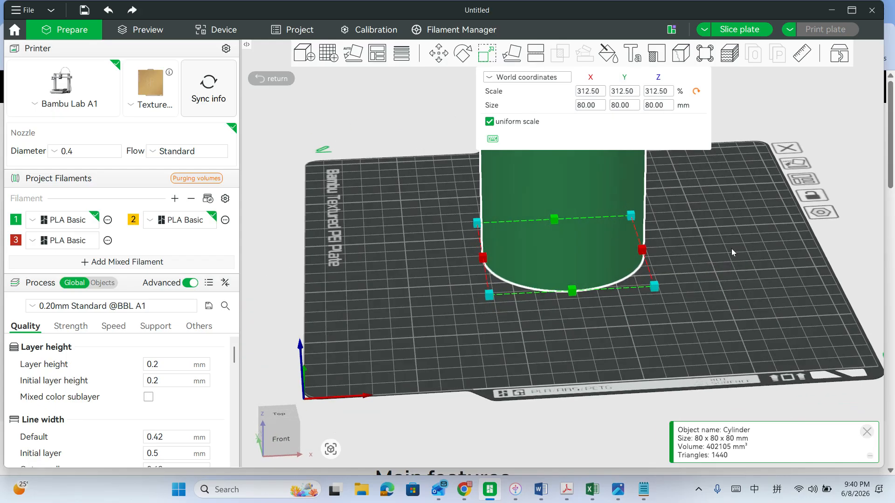
click(720, 257)
drag(614, 213, 479, 254)
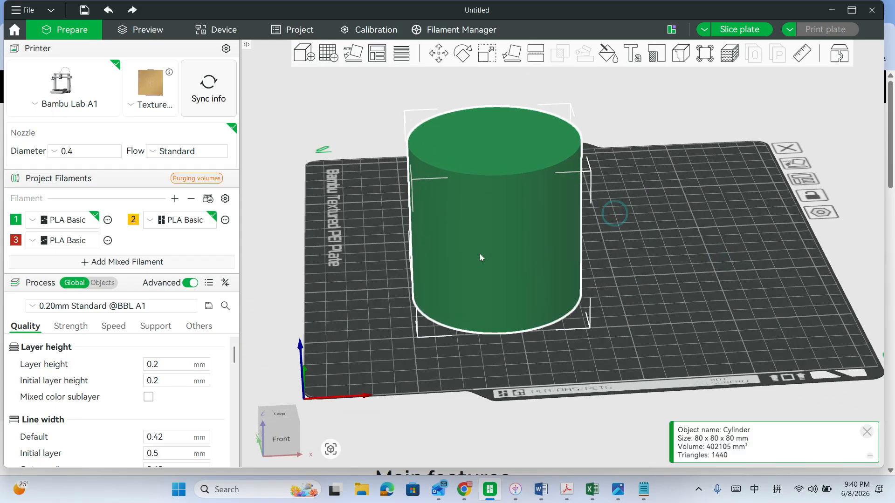
click(638, 282)
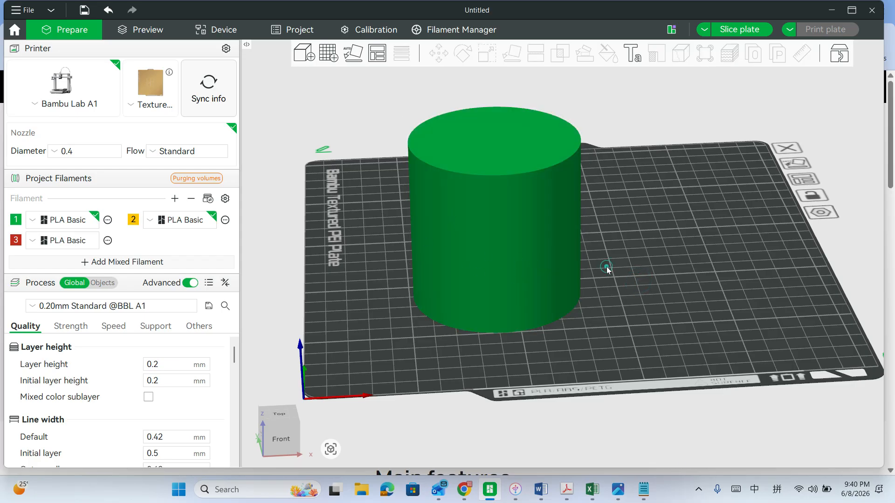
drag(606, 267, 605, 264)
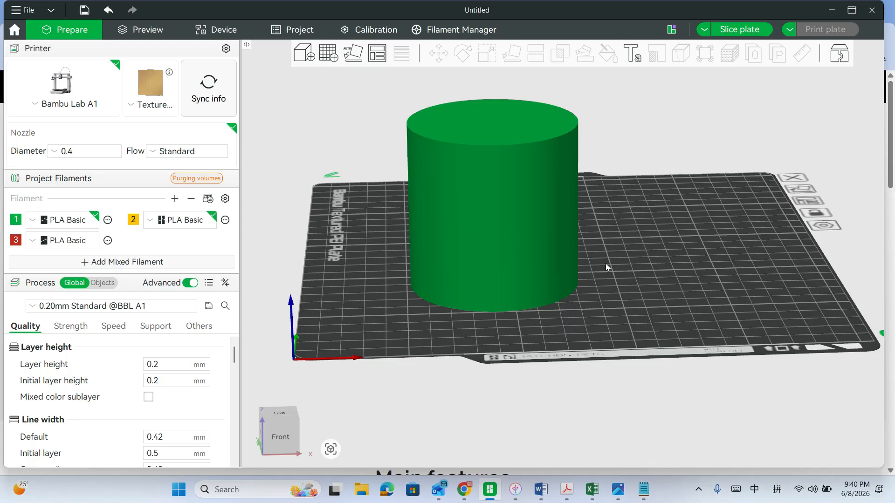
- In Chrome, examine the elephant image results, the transparent and line drawing filters, and the save options for the elephant head picture
click(464, 489)
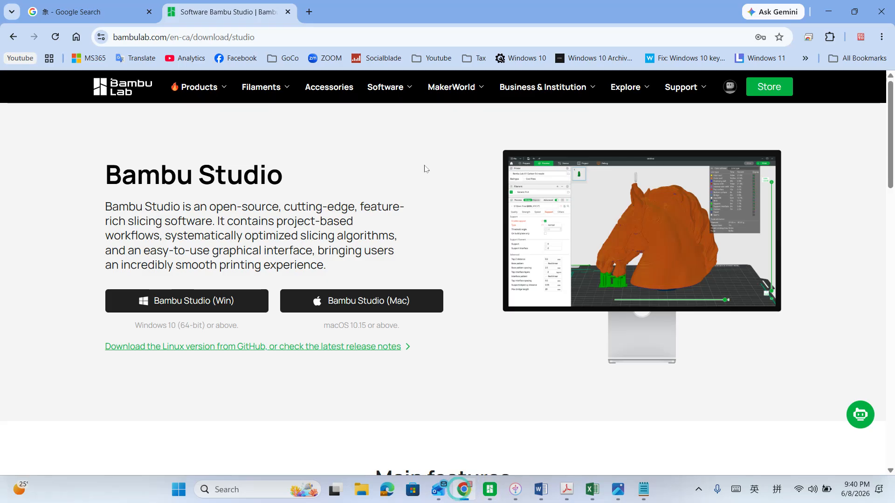
click(94, 13)
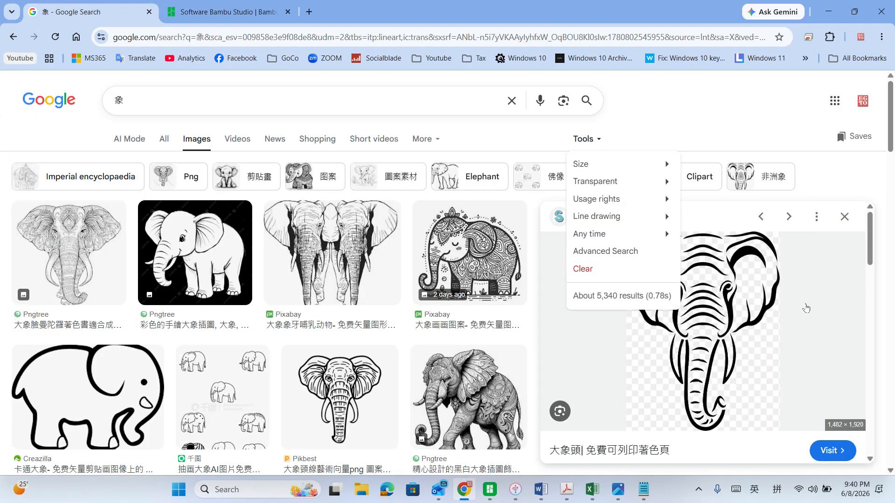
click(887, 298)
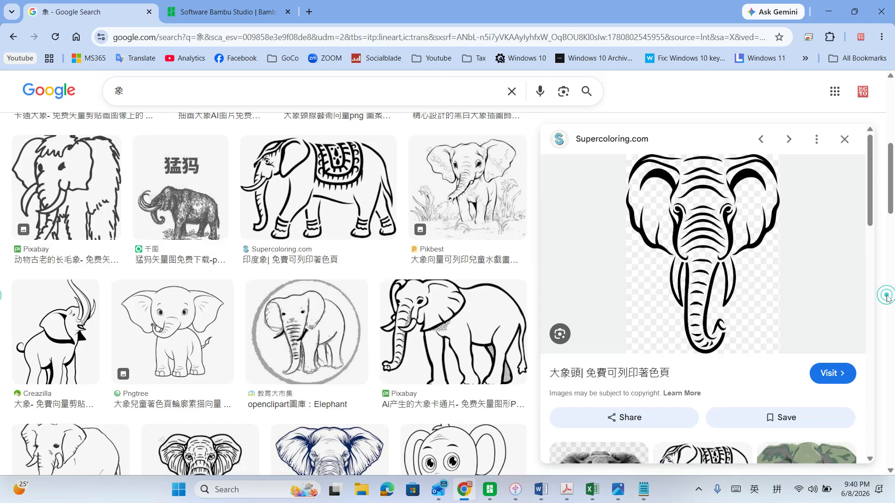
scroll(888, 298, up, 7)
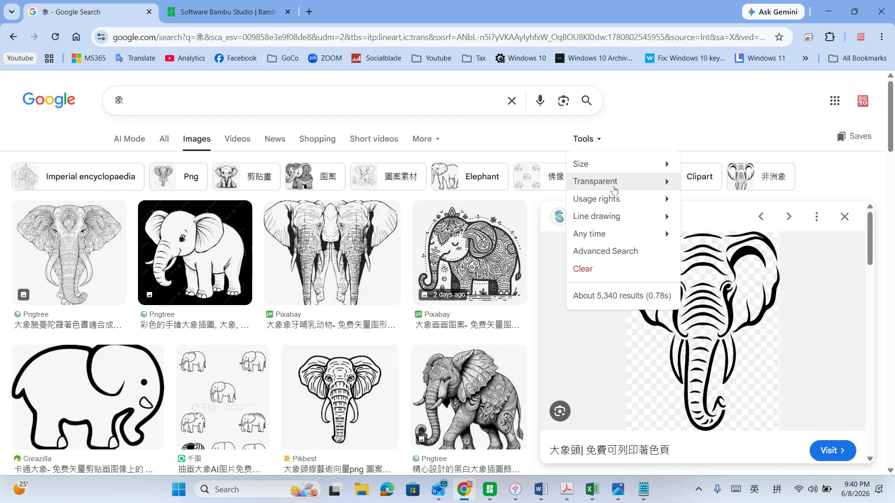
click(653, 135)
click(594, 139)
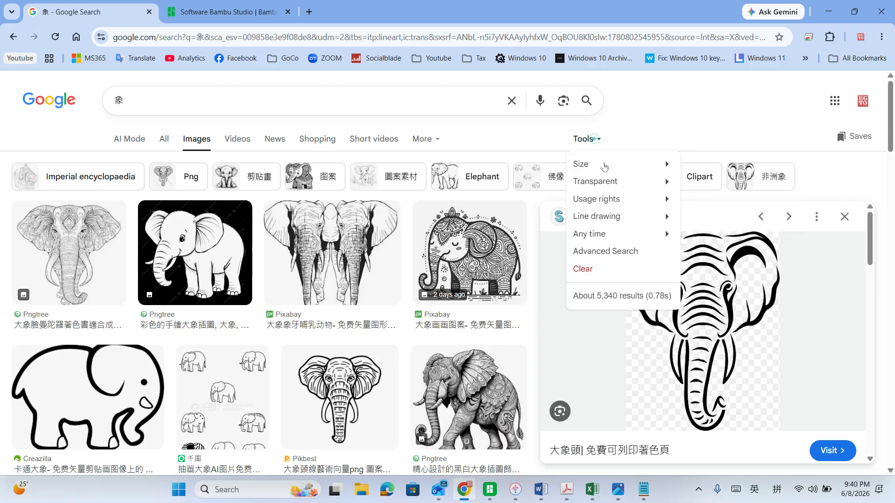
mouse_move(601, 182)
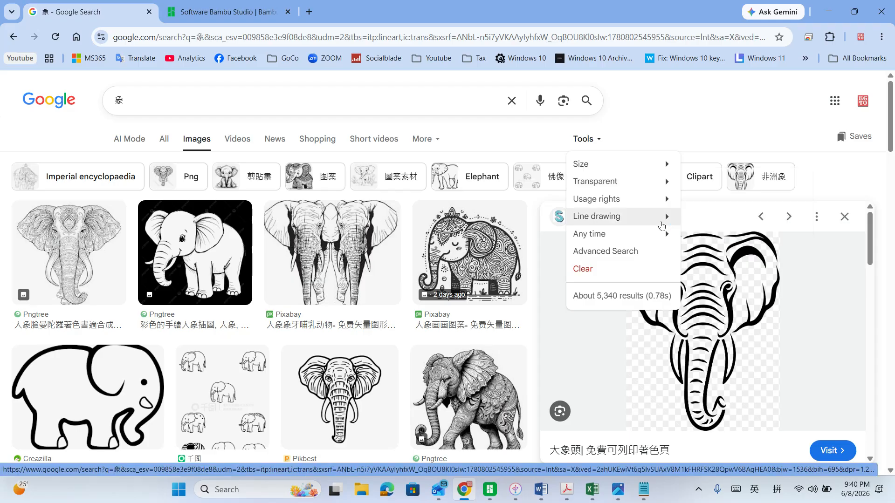
mouse_move(629, 218)
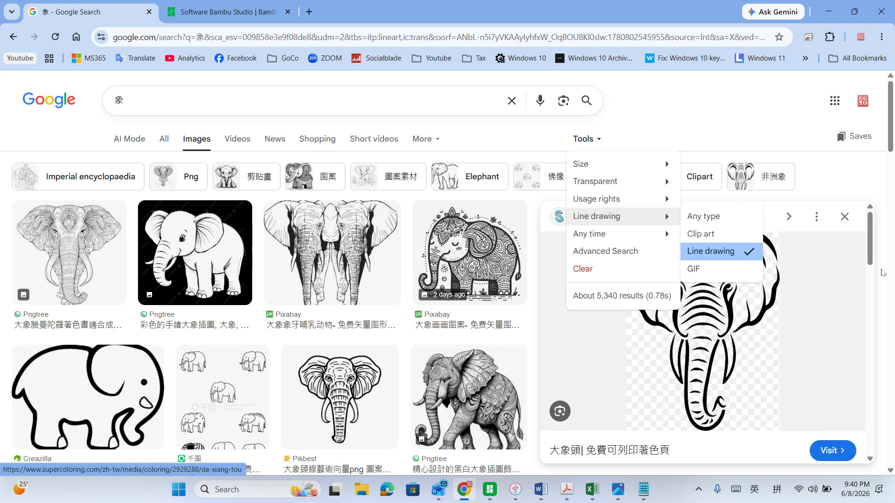
click(880, 269)
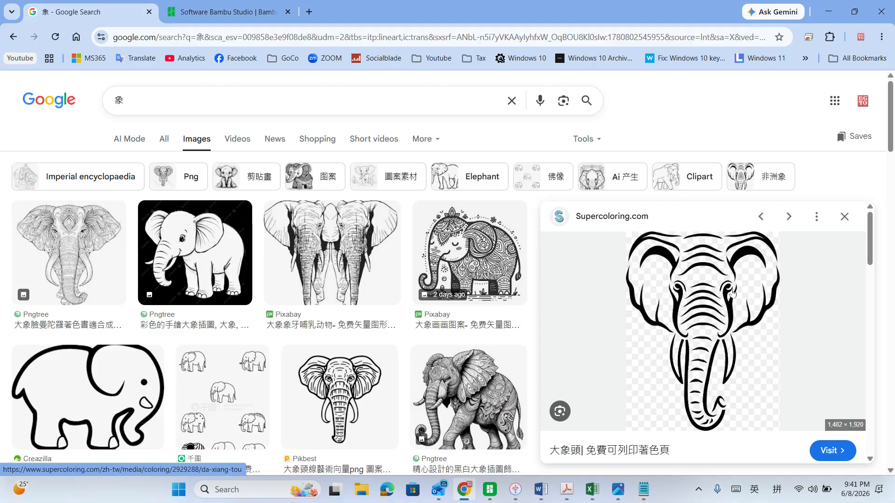
right_click(722, 294)
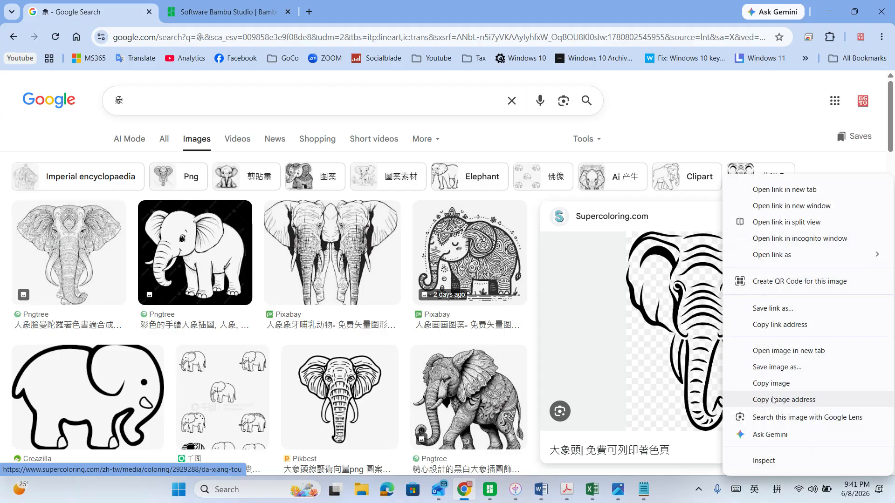
- Search Google for "png to svg" in a new tab and look through the converter sites
click(309, 13)
click(321, 231)
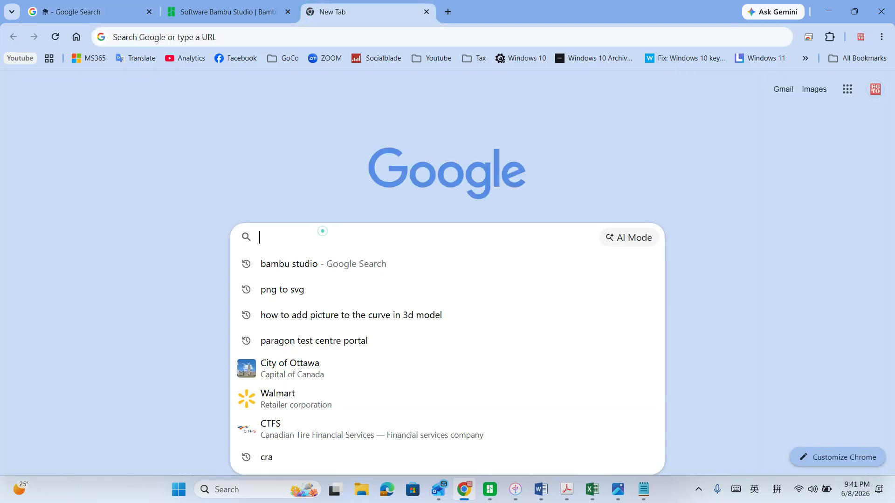
text(png to svg)
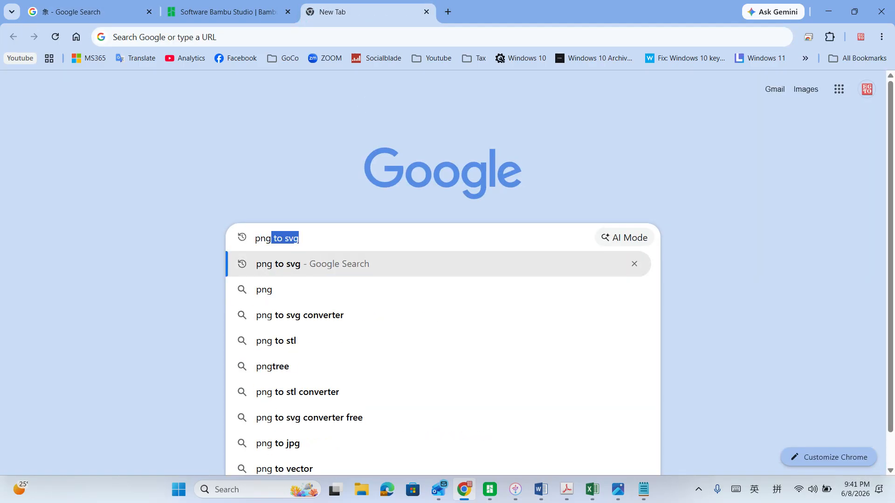
click(278, 273)
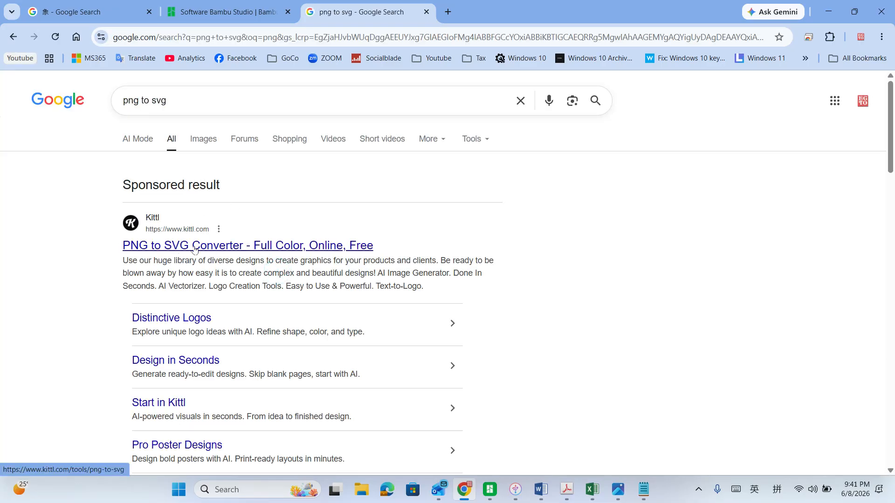
scroll(198, 252, down, 3)
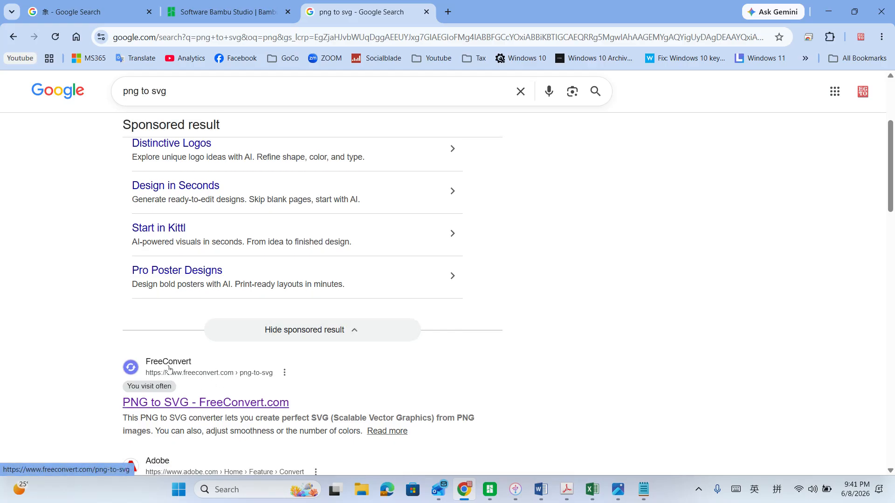
scroll(326, 396, down, 1)
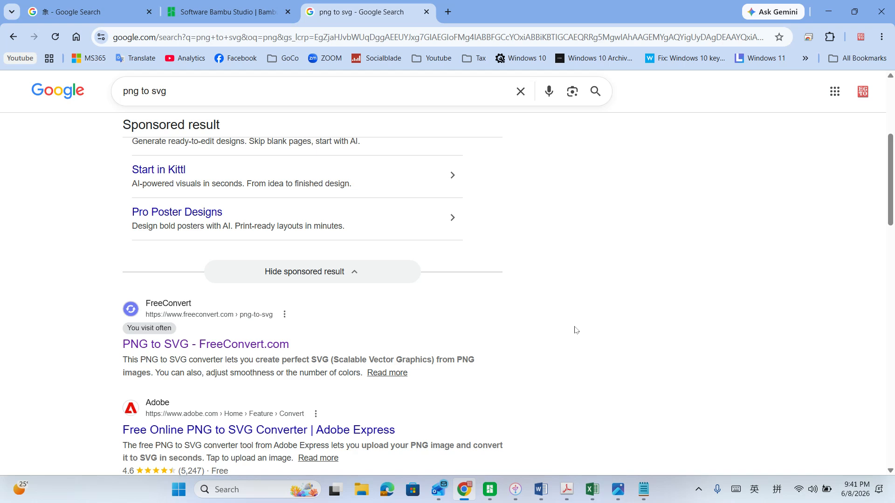
- Back in Bambu Studio, add elephant-head-coloring-page-lg.svg from Downloads as an SVG modifier on the cylinder
click(489, 489)
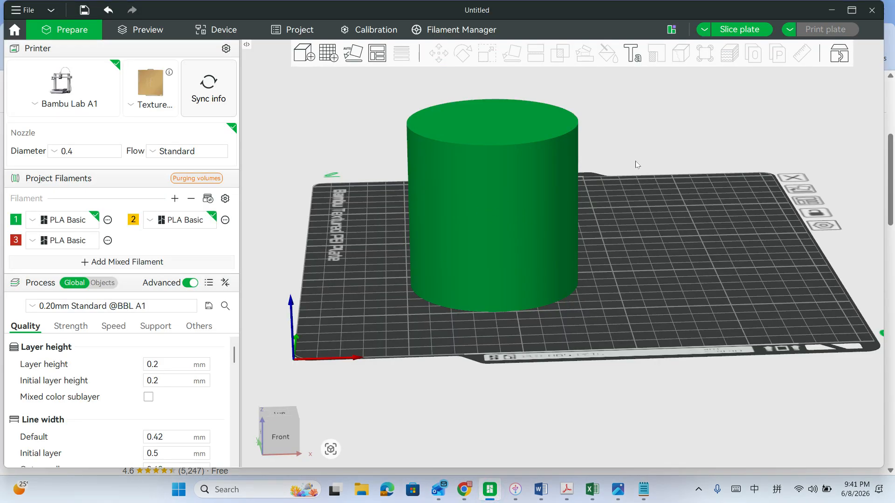
drag(636, 166, 634, 162)
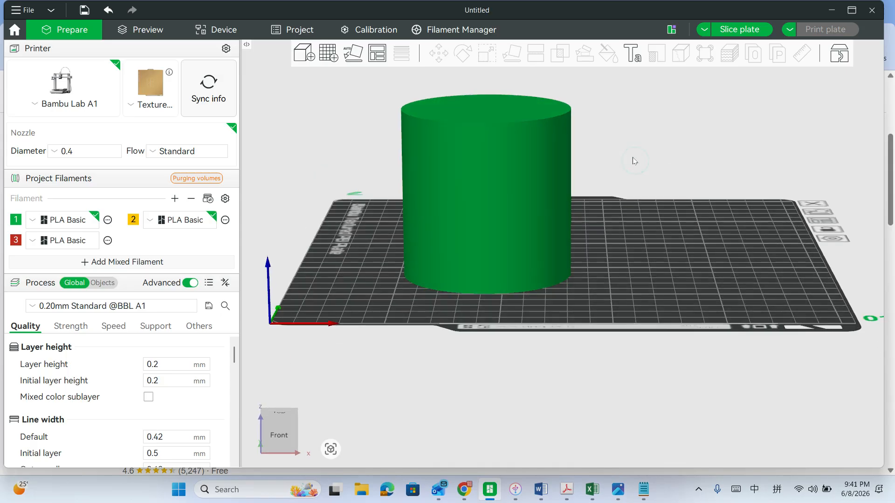
click(495, 205)
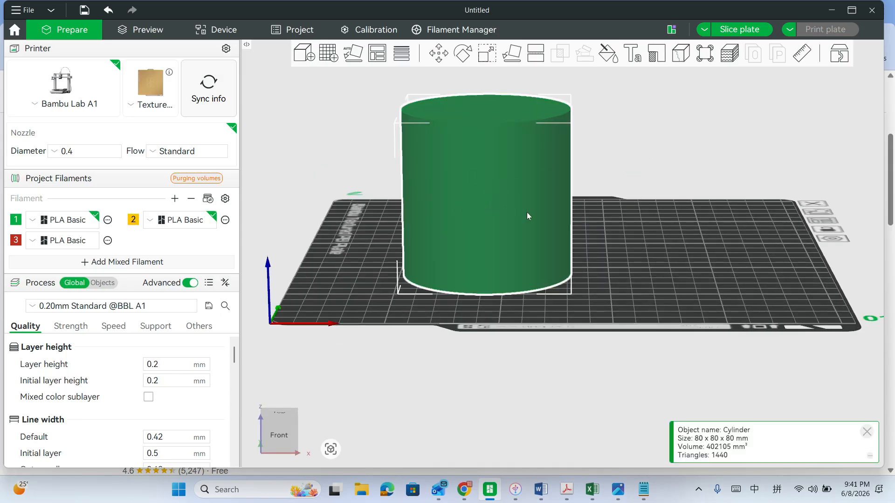
right_click(485, 211)
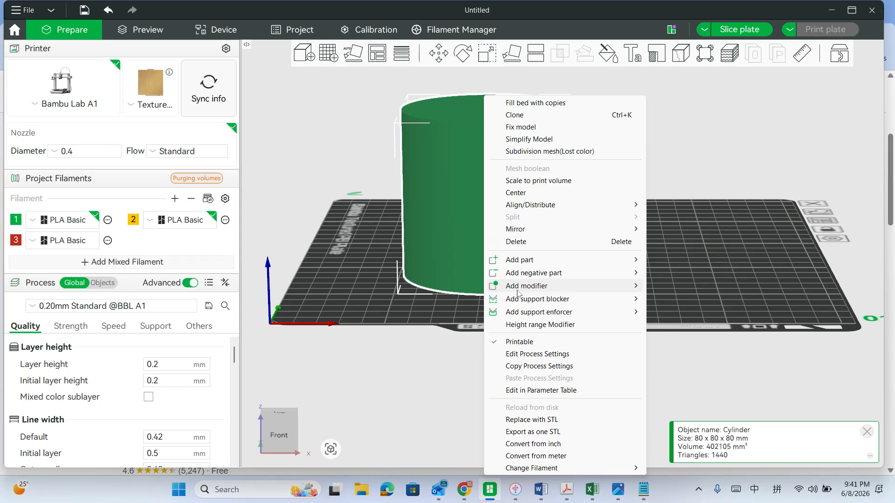
mouse_move(552, 290)
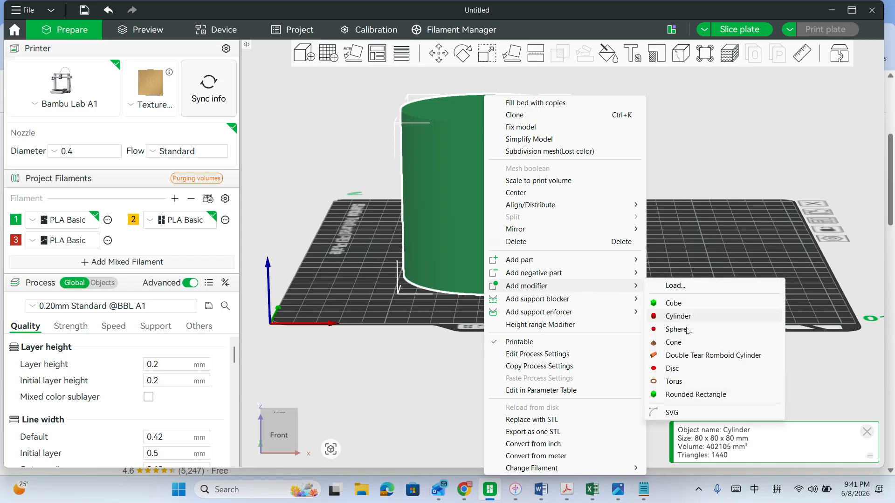
click(680, 414)
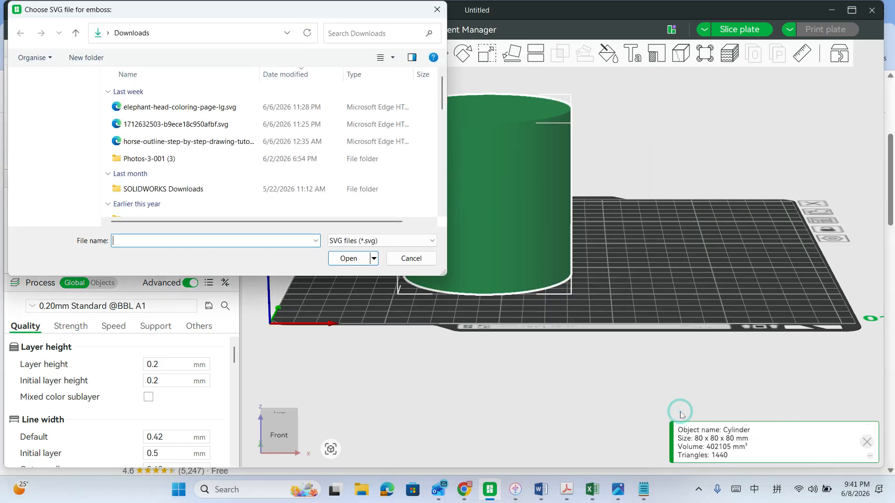
click(184, 108)
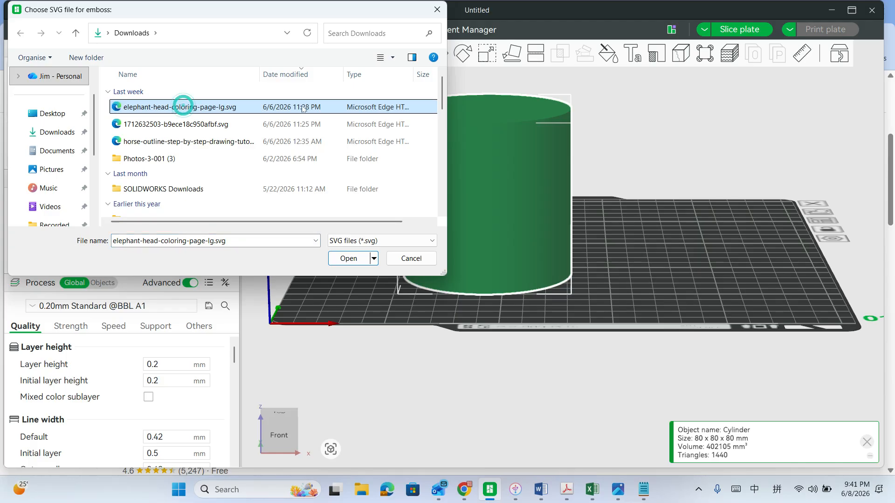
click(349, 259)
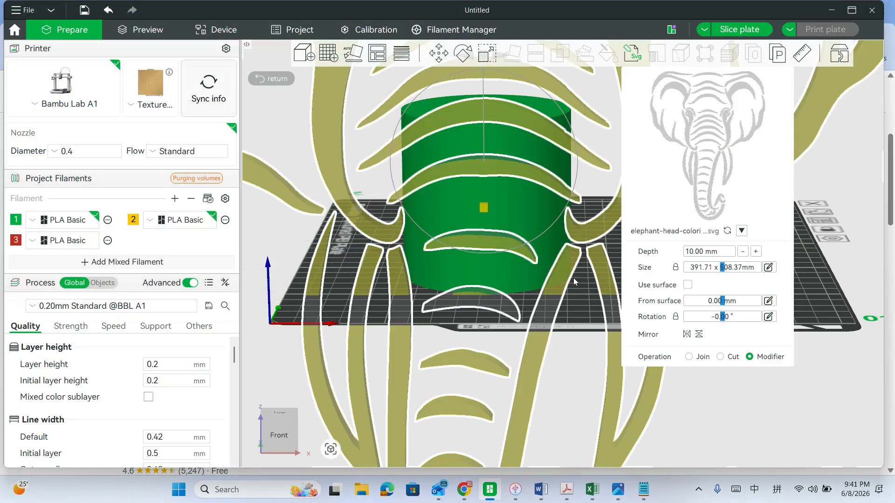
- Set the elephant SVG's width to 50 mm with its proportions locked, and leave SVG editing
scroll(573, 280, down, 6)
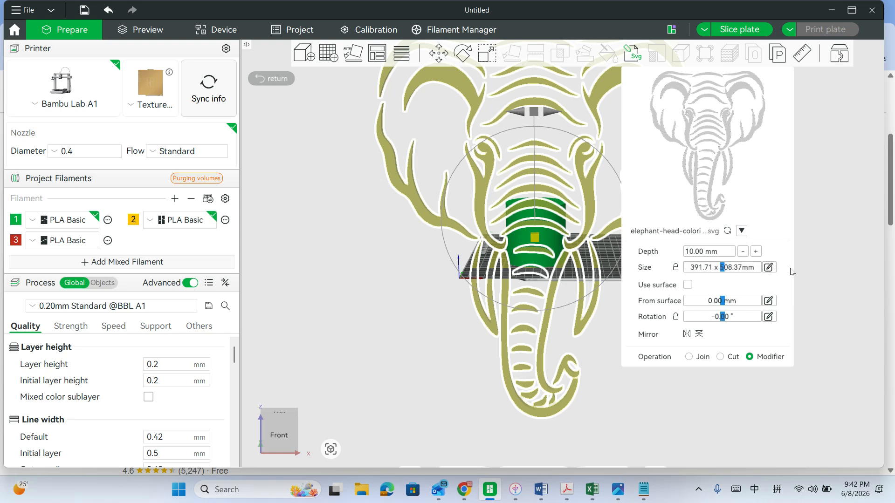
click(697, 267)
drag(709, 268, 673, 269)
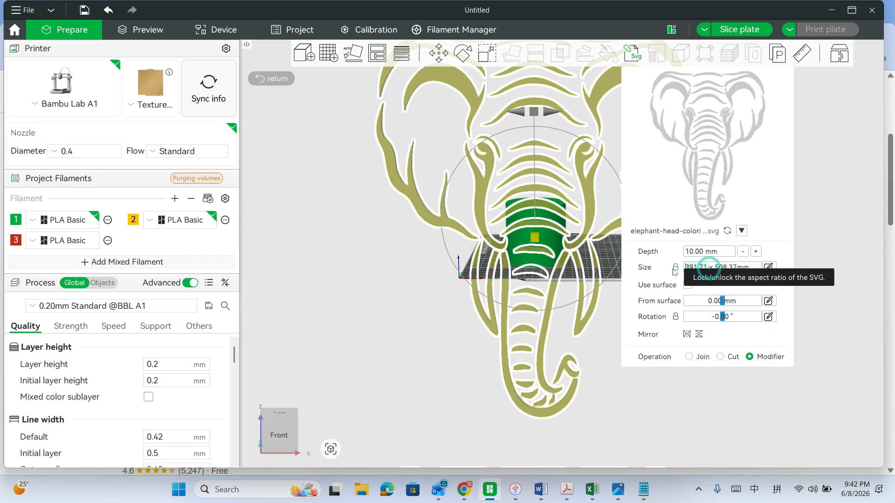
text(60)
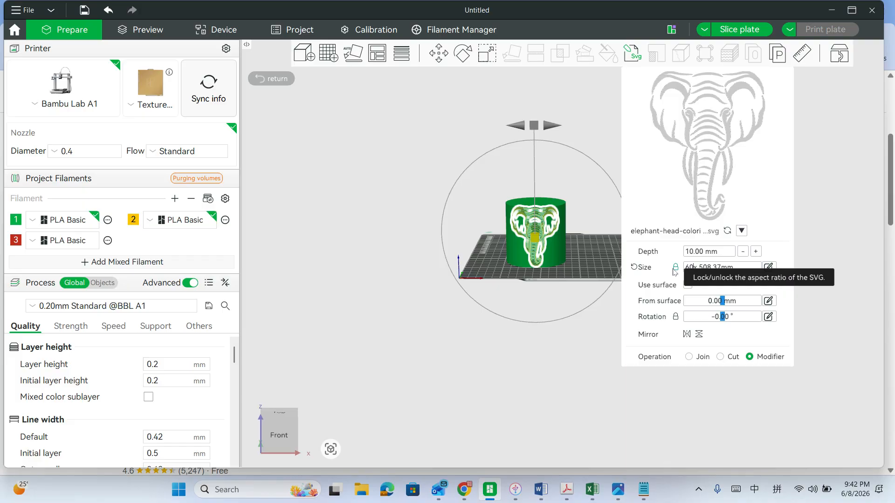
key(BackSpace)
key(BackSpace)
text(50)
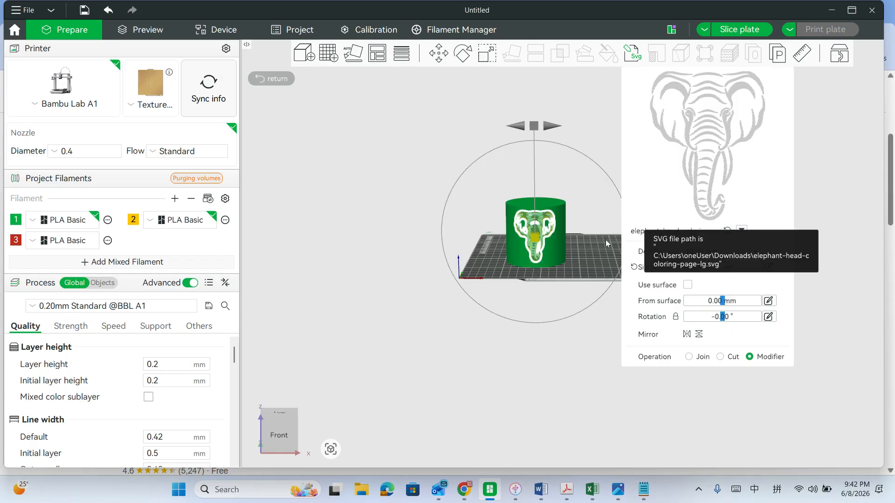
click(583, 333)
- Reopen the elephant-head-coloring-page-lg part for SVG editing from the object list and enable Use surface
scroll(583, 284, up, 5)
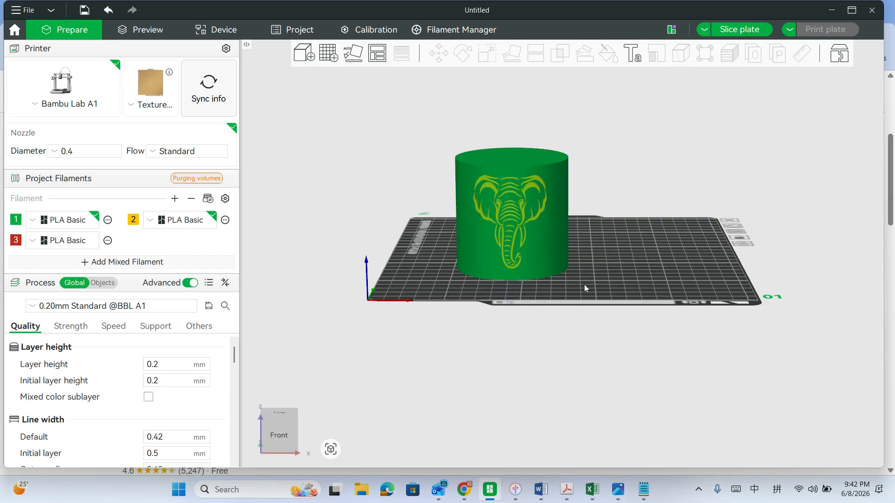
mouse_move(694, 221)
mouse_down()
mouse_move(635, 243)
mouse_move(647, 227)
mouse_move(711, 228)
mouse_move(696, 239)
mouse_move(701, 231)
mouse_move(624, 242)
mouse_move(699, 236)
mouse_up()
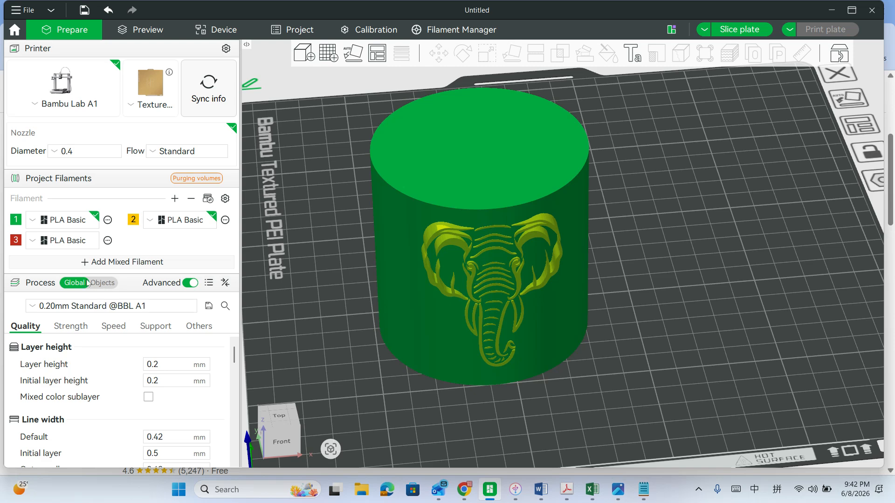
click(104, 284)
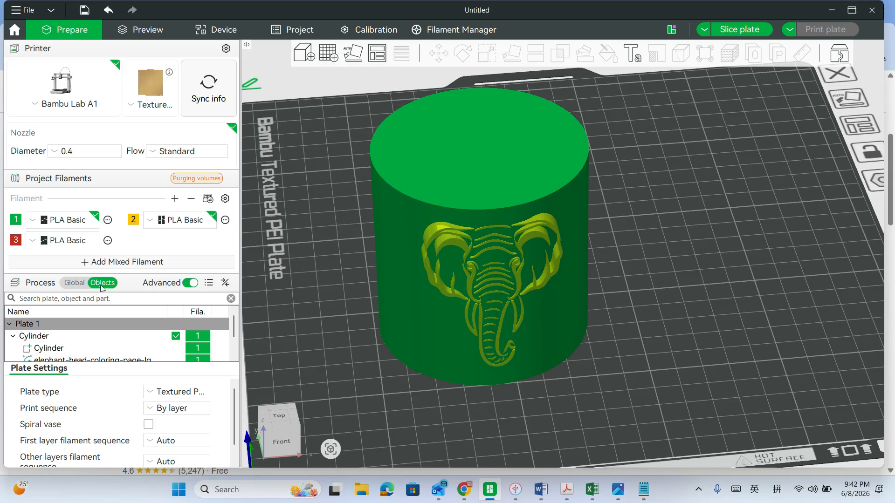
click(74, 360)
scroll(66, 349, down, 1)
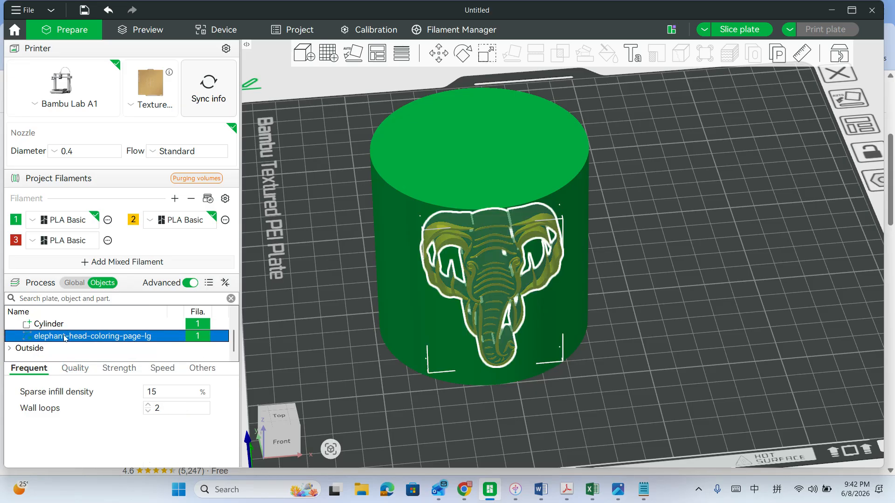
right_click(88, 342)
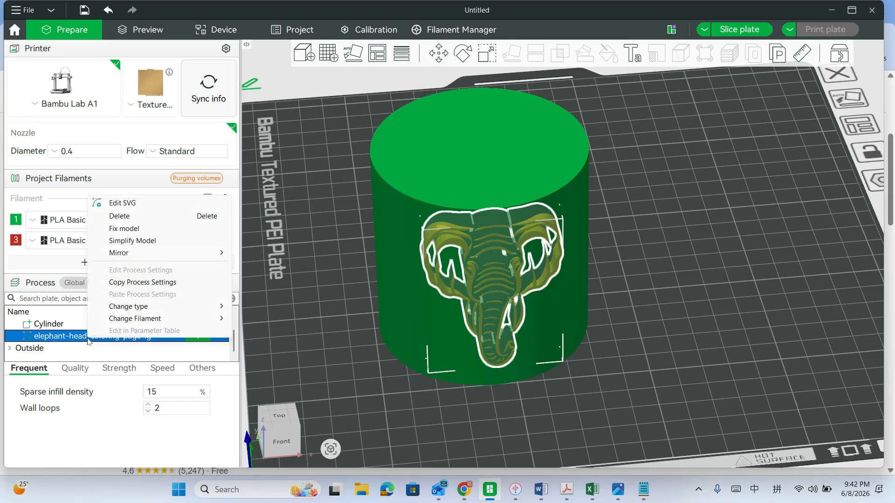
click(131, 203)
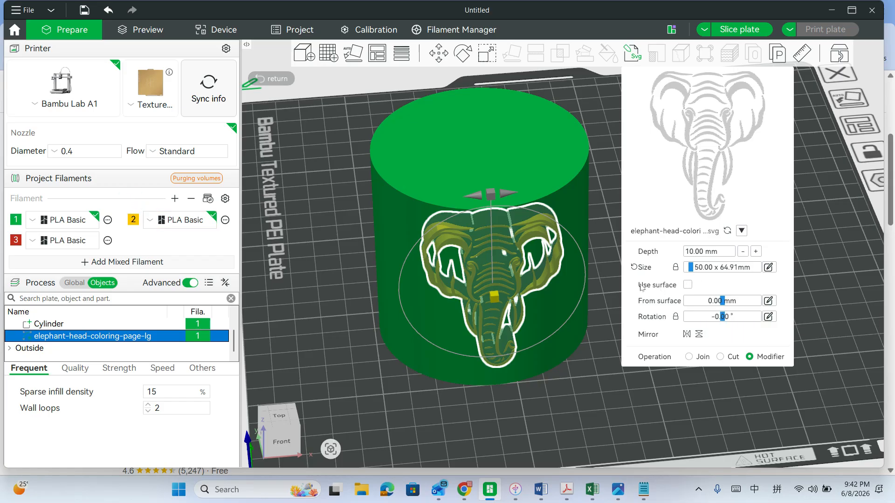
click(686, 288)
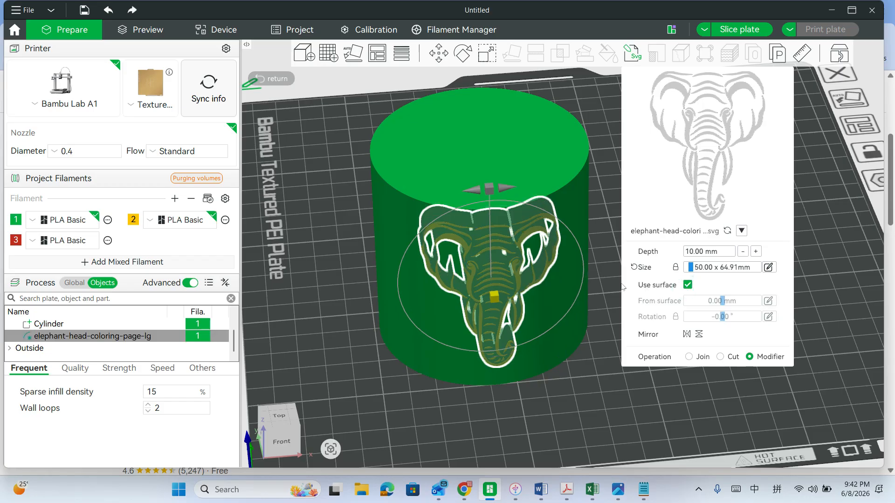
- Reposition the surface-wrapped elephant picture along the front of the cylinder, leaving it near the middle
drag(616, 285, 595, 274)
drag(567, 223, 579, 224)
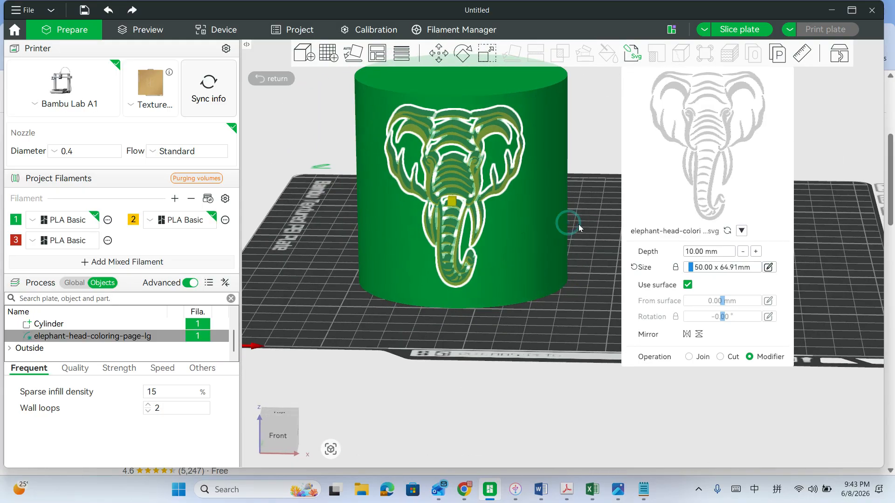
drag(451, 199, 439, 225)
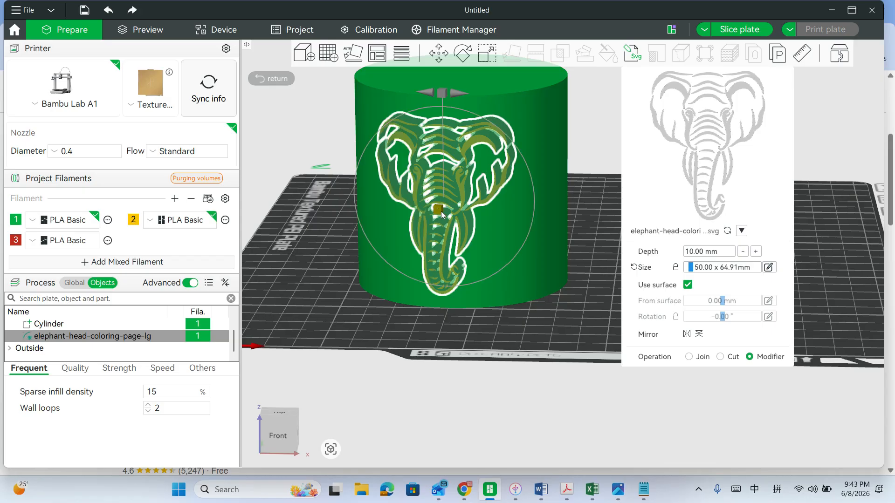
drag(438, 214, 455, 205)
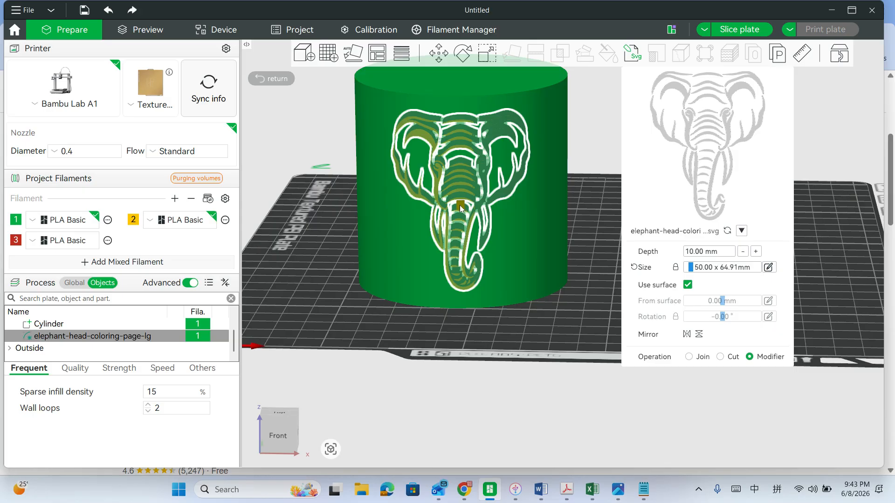
- Try the Cut operation on the elephant picture, and switch it to Join
mouse_move(616, 259)
mouse_down()
mouse_move(577, 259)
mouse_move(568, 268)
mouse_move(592, 246)
mouse_move(591, 269)
mouse_move(553, 270)
mouse_move(551, 251)
mouse_move(611, 261)
mouse_up()
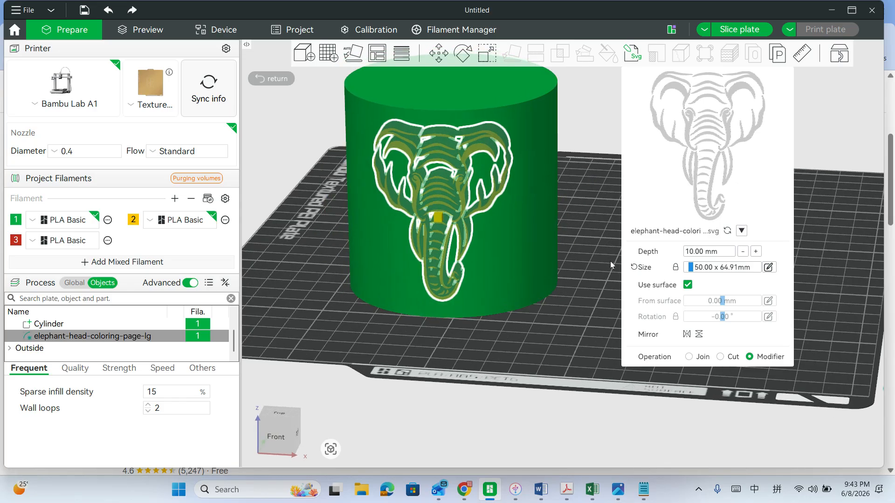
click(720, 356)
mouse_move(600, 242)
mouse_down()
mouse_move(541, 253)
mouse_move(549, 230)
mouse_move(525, 222)
mouse_move(602, 242)
mouse_up()
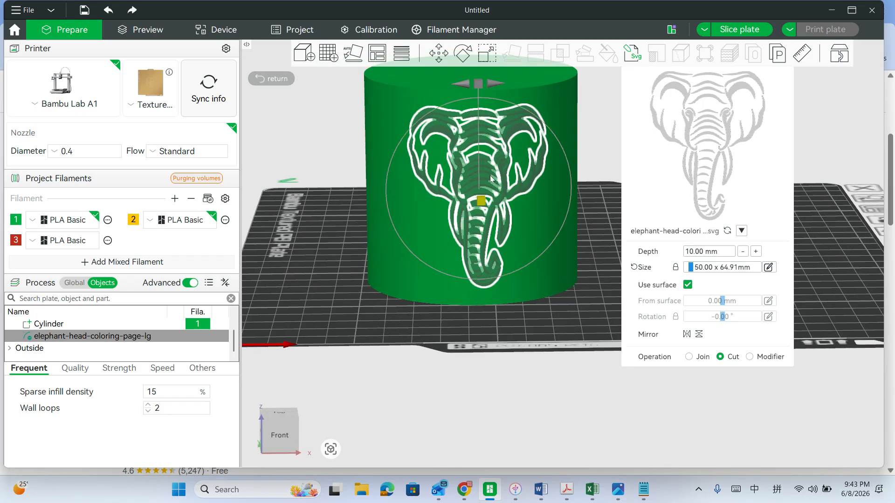
click(689, 359)
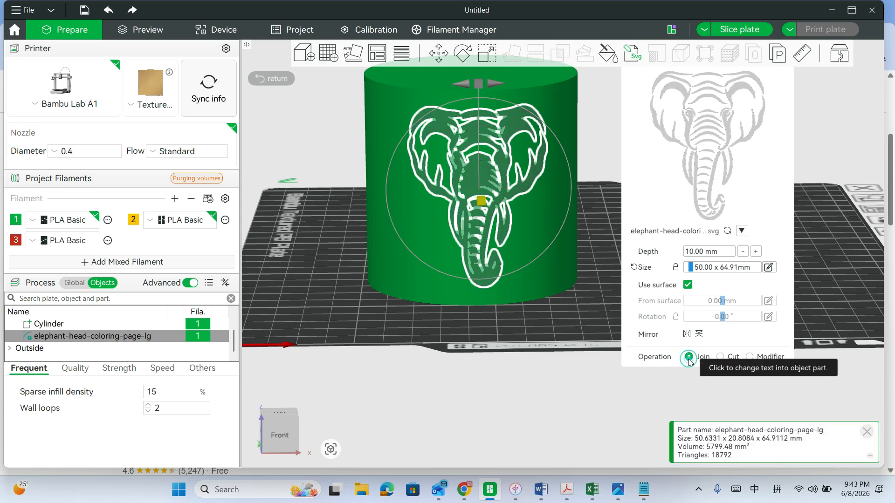
- Reduce the elephant picture's depth to 2.00 mm and leave SVG editing
click(743, 251)
click(743, 252)
click(743, 251)
click(743, 251)
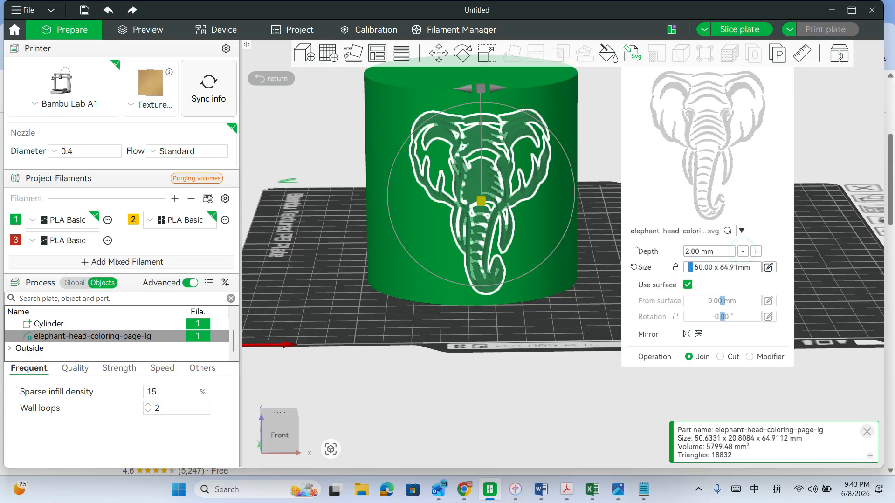
click(597, 239)
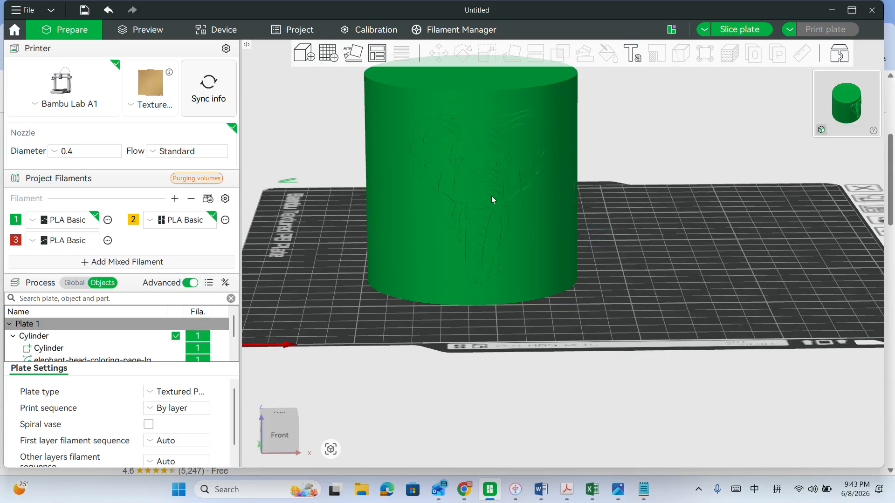
- Assign red filament 3 to the elephant-head-coloring-page-lg part and deselect it
click(527, 226)
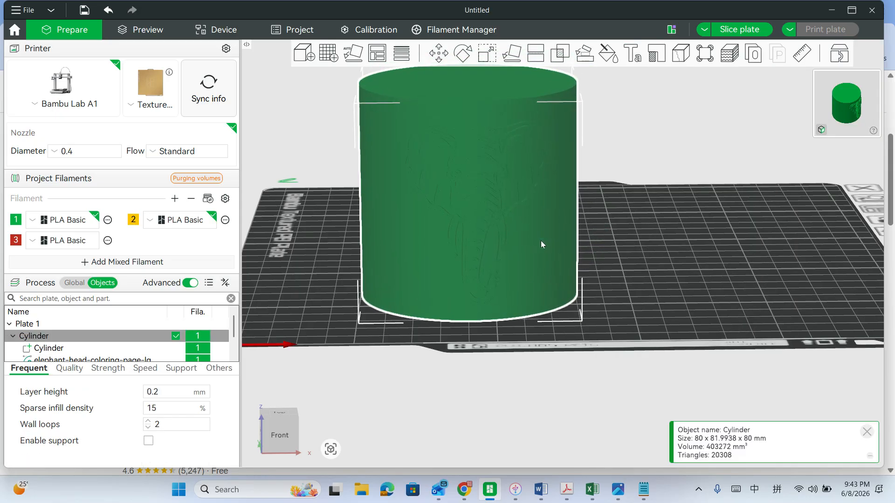
scroll(159, 342, down, 1)
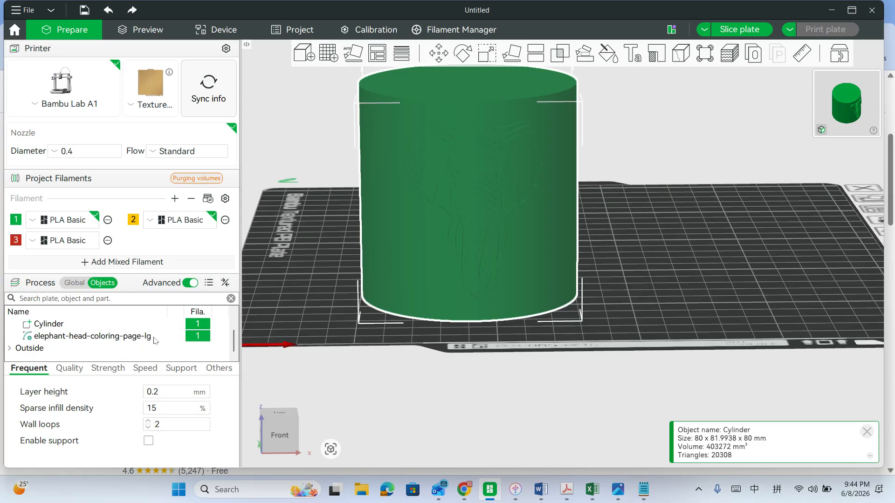
click(190, 339)
click(191, 339)
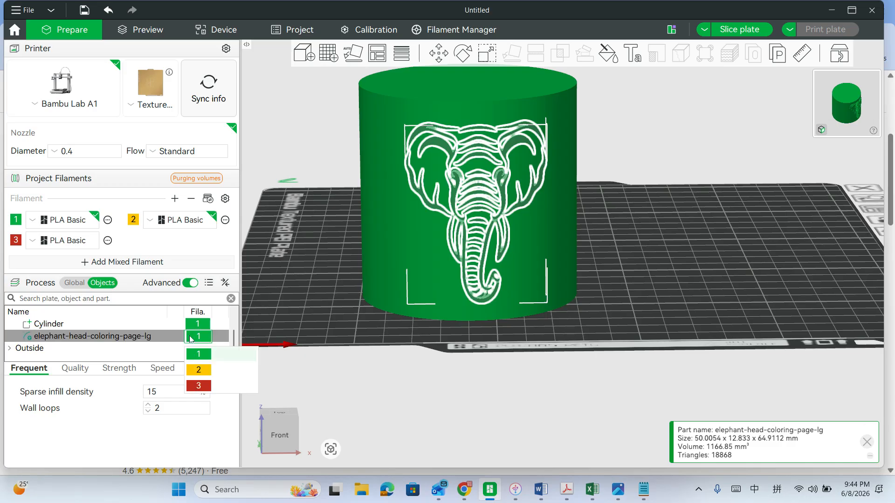
click(204, 371)
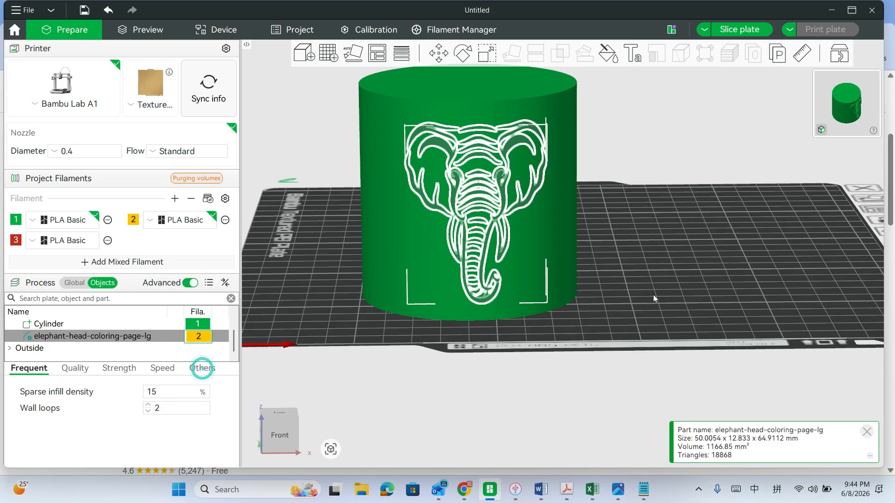
click(199, 338)
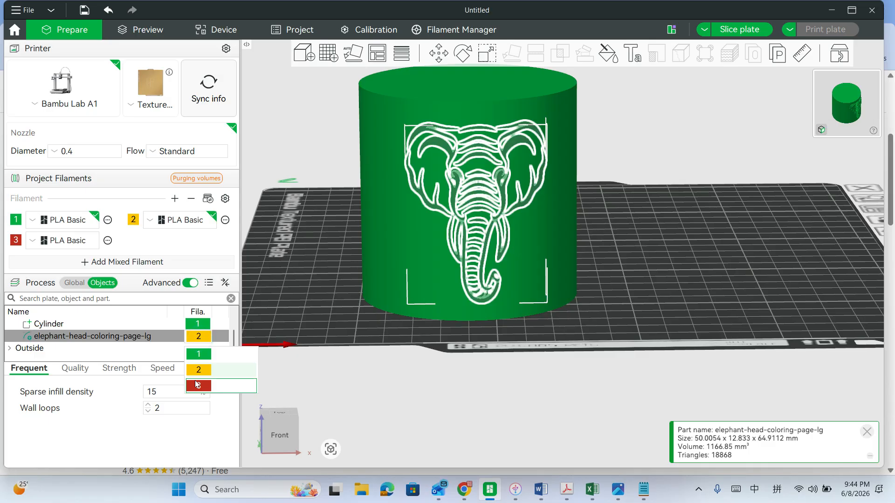
click(197, 382)
click(641, 275)
mouse_move(659, 267)
mouse_down()
mouse_move(642, 281)
mouse_move(594, 271)
mouse_move(608, 280)
mouse_move(655, 265)
mouse_move(639, 282)
mouse_move(596, 289)
mouse_move(616, 294)
mouse_move(655, 279)
mouse_up()
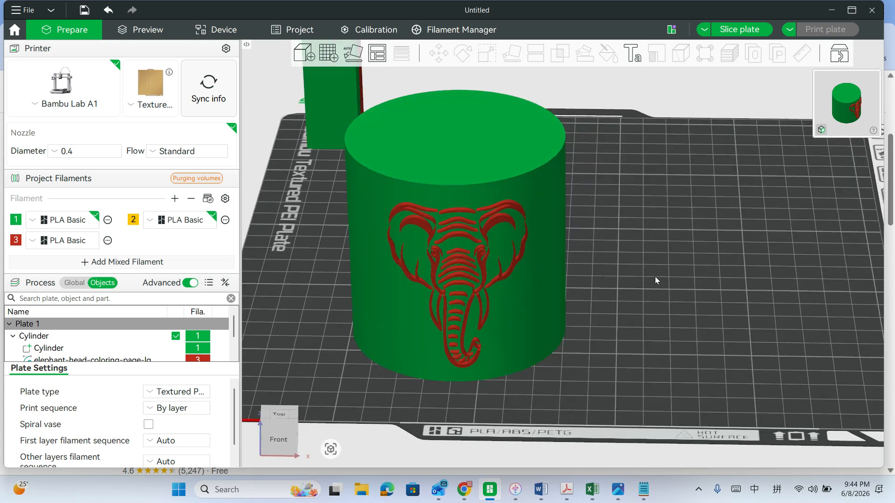
- Reopen the elephant part for SVG editing and change its operation to Modifier
click(106, 360)
right_click(108, 360)
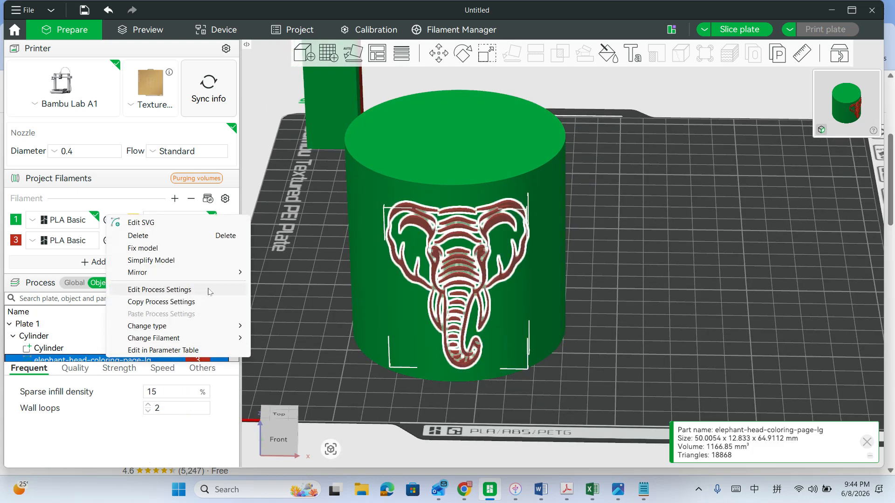
click(180, 222)
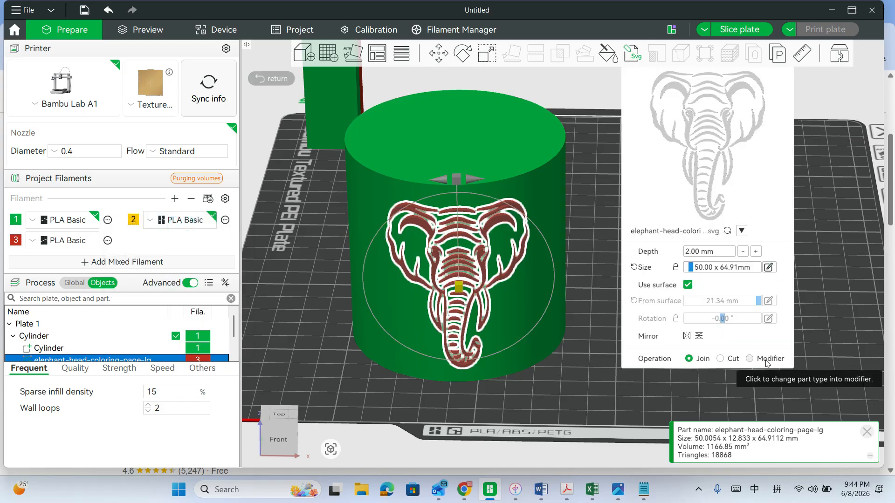
click(720, 359)
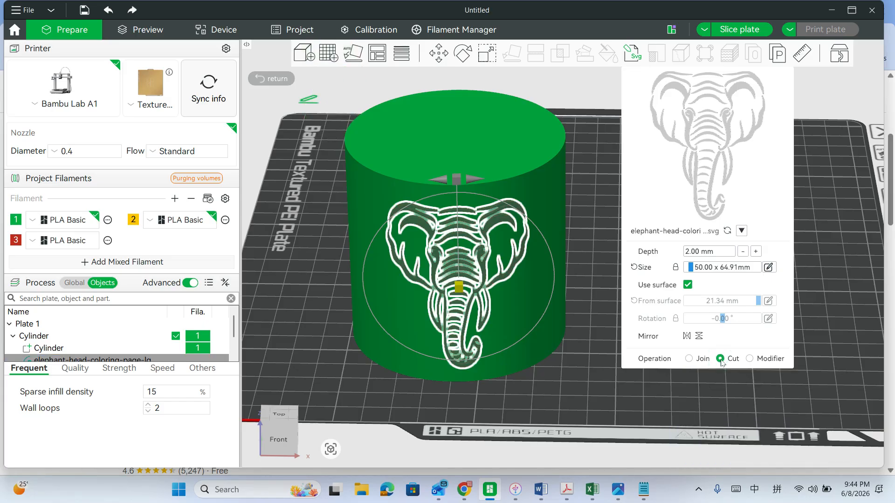
click(749, 357)
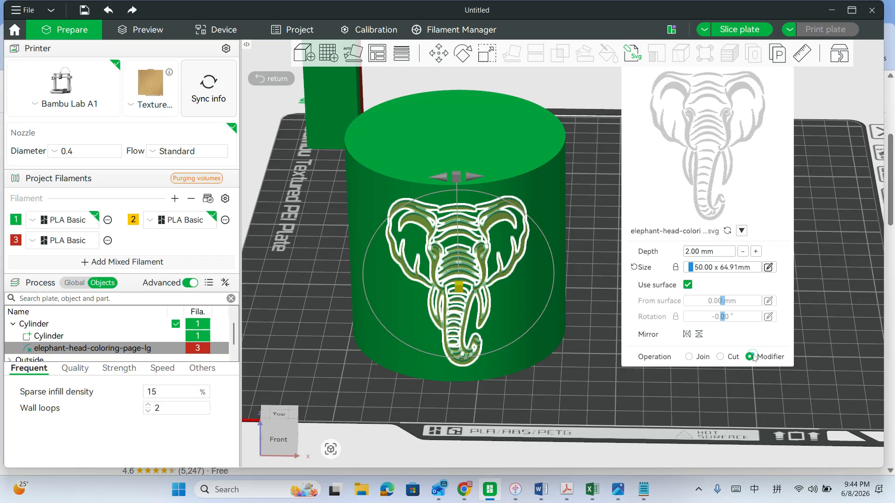
- Check the modifier's depth from above, and slice the plate for preview
drag(617, 325, 502, 22)
drag(499, 318, 491, 334)
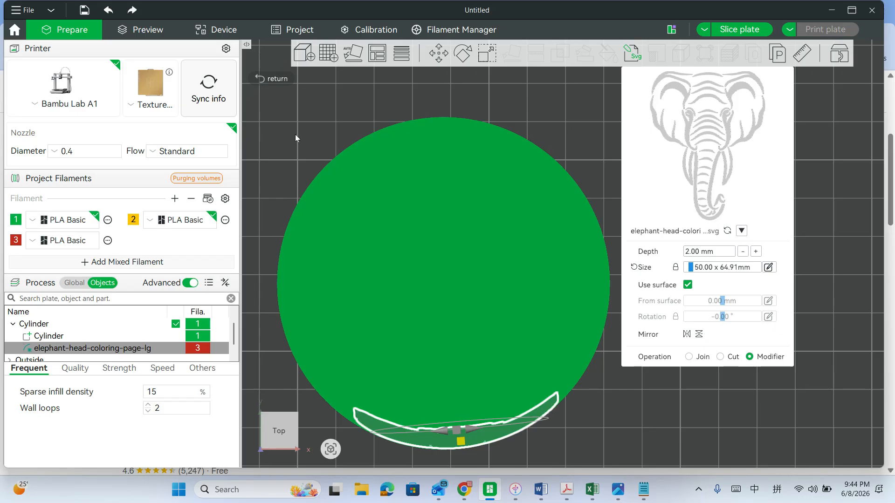
drag(616, 413, 611, 382)
click(140, 30)
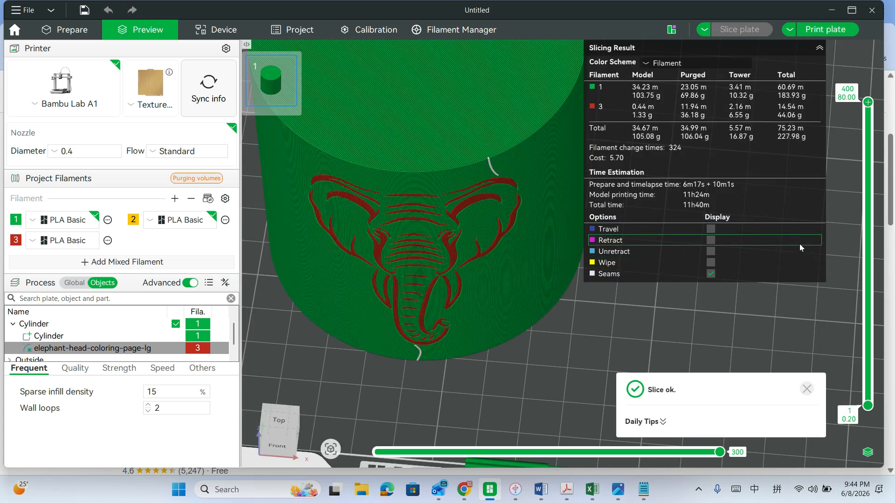
- Inspect the sliced elephant inlay, lowering the preview to layer 331 to see its depth and restoring the full layer range
drag(579, 391, 584, 390)
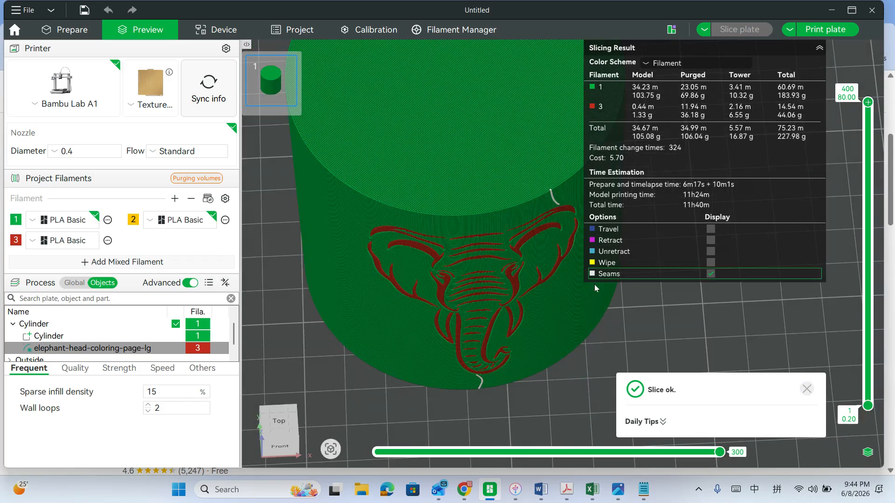
drag(572, 332, 571, 339)
drag(868, 102, 867, 153)
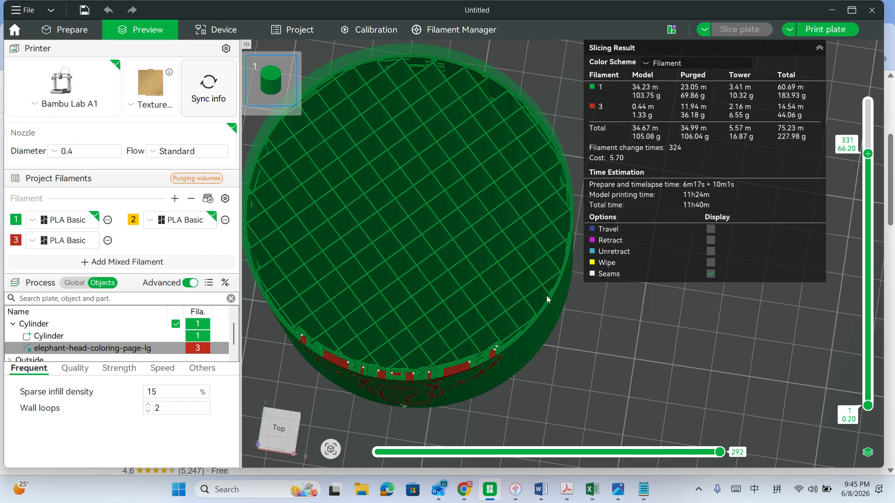
drag(575, 340, 578, 317)
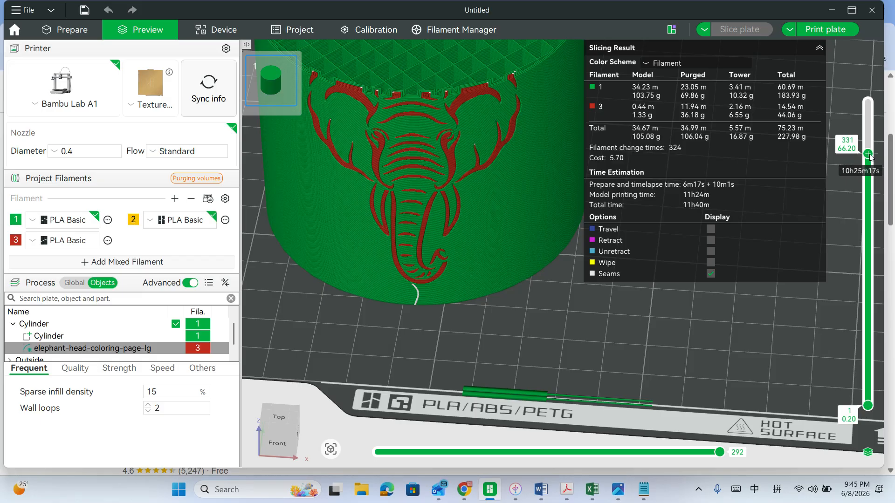
drag(870, 156, 867, 101)
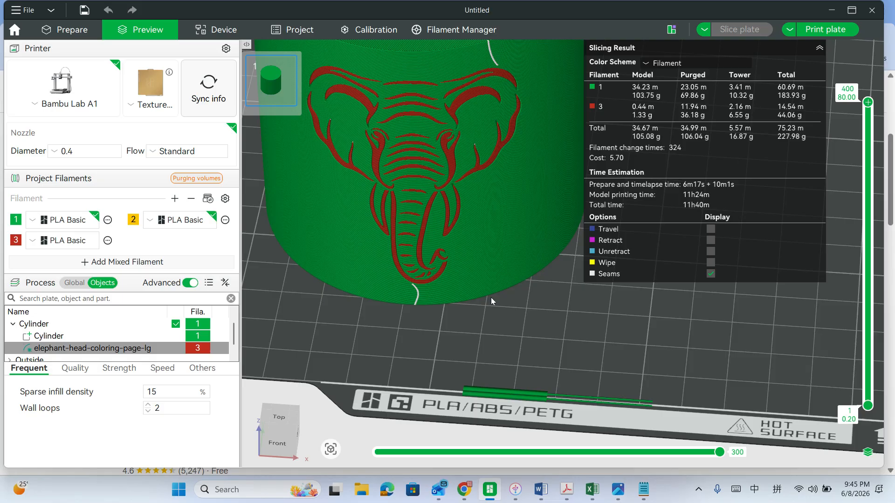
scroll(491, 297, down, 4)
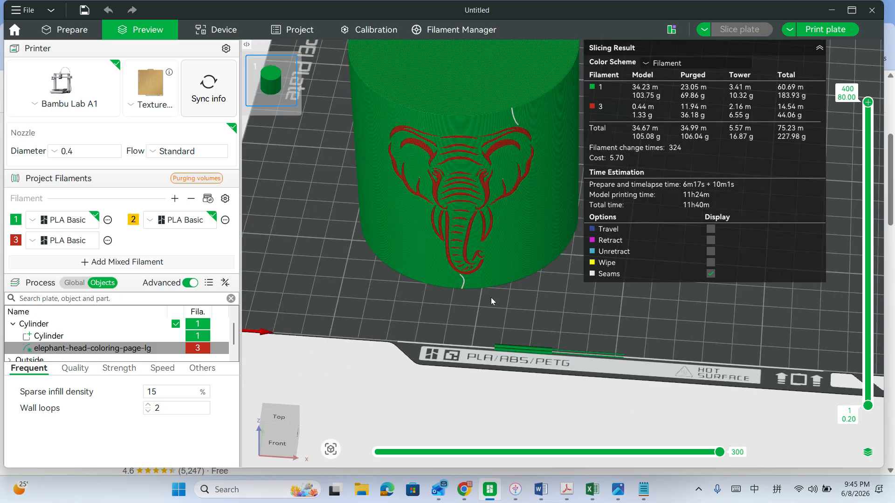